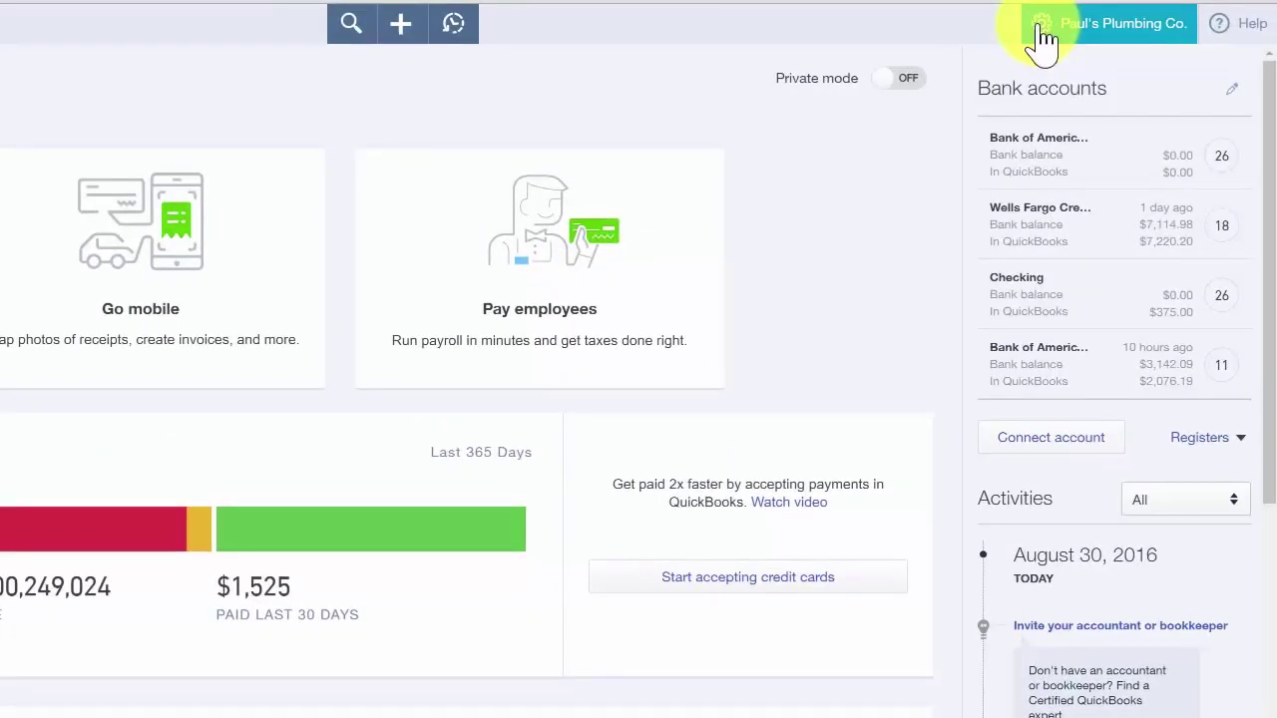
Step: Open the Chart of Accounts from the company settings menu
{"action": "left_click", "coordinate": [1042, 35]}
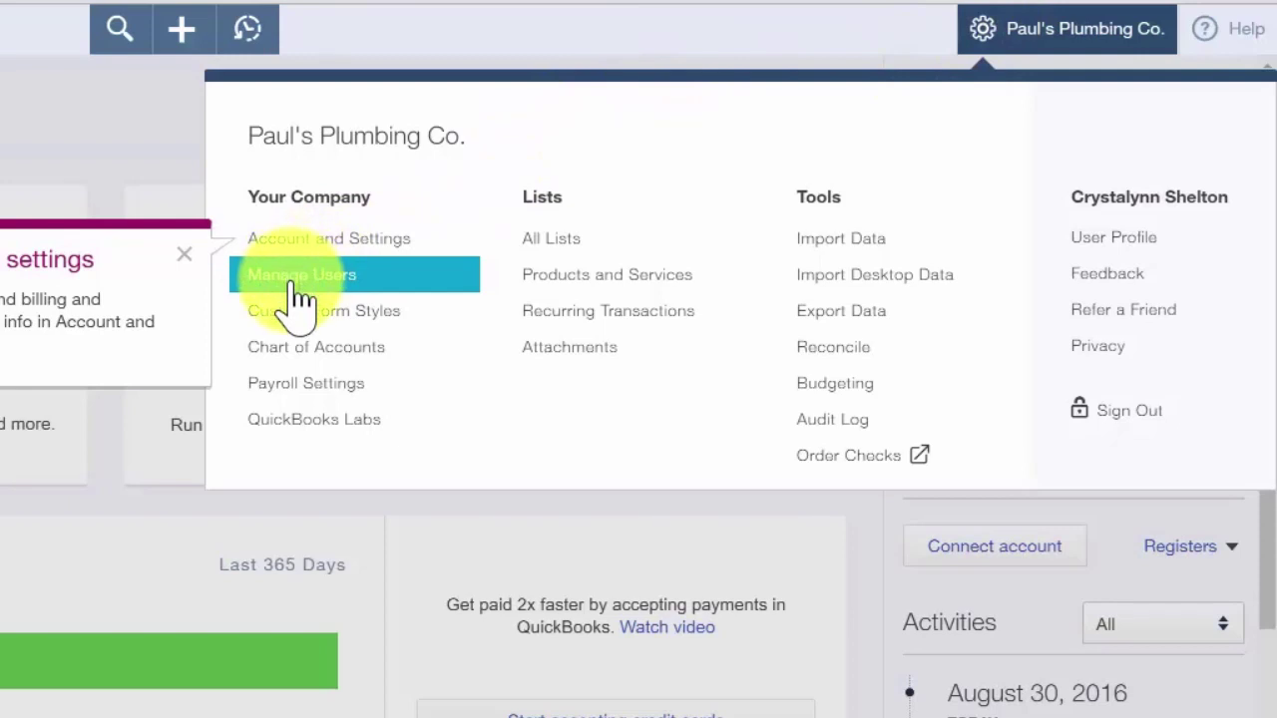
{"action": "left_click", "coordinate": [293, 351]}
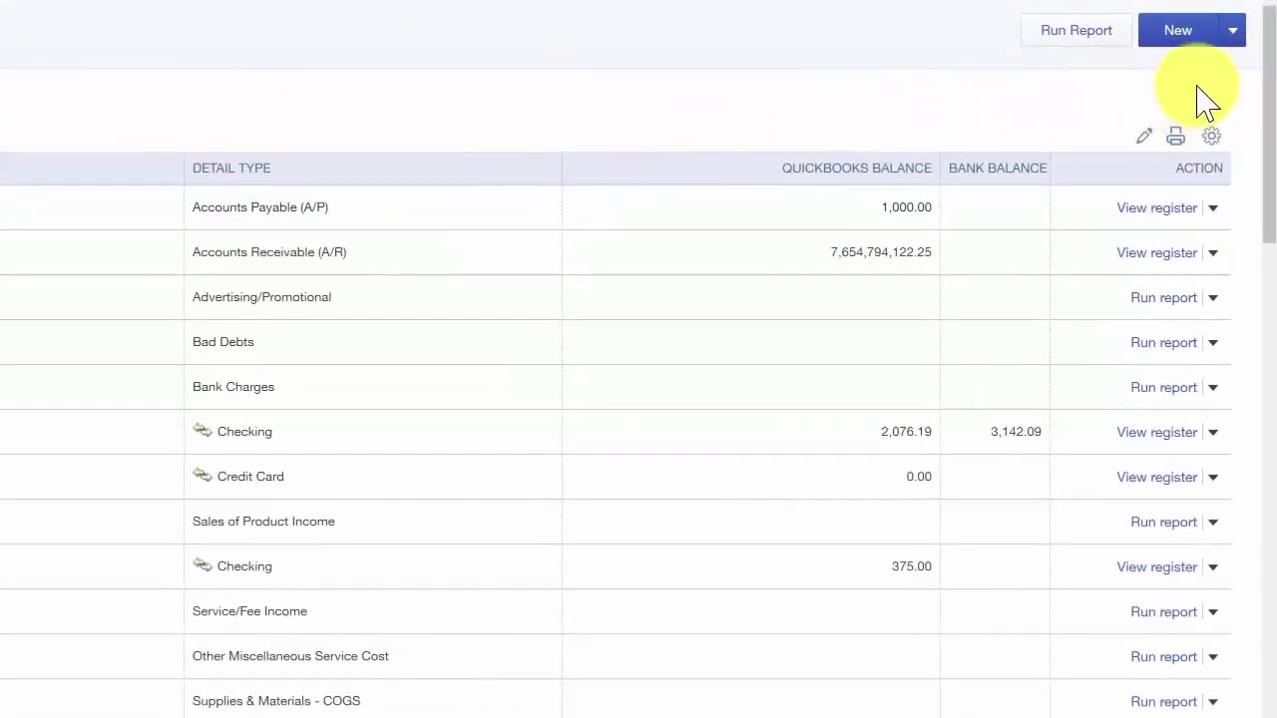
Step: Start a new account with category type Income and detail type Service/Fee Income
{"action": "left_click", "coordinate": [1179, 30]}
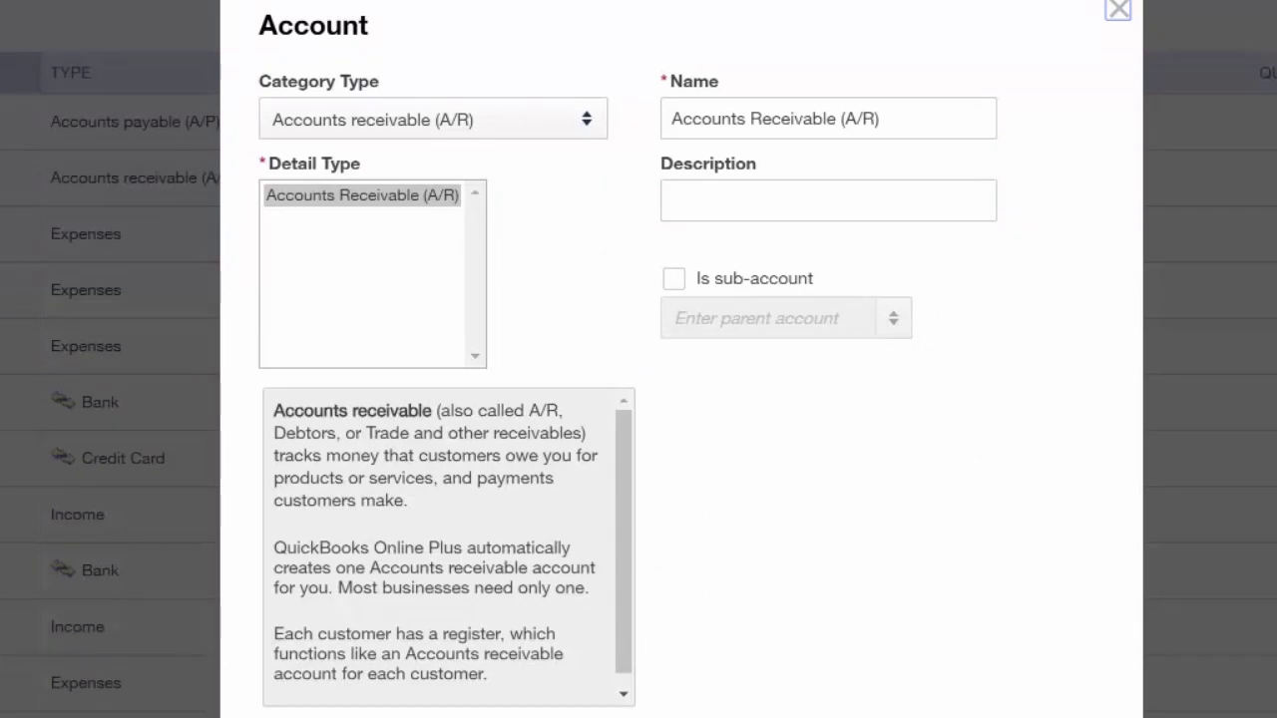
{"action": "left_click", "coordinate": [587, 122]}
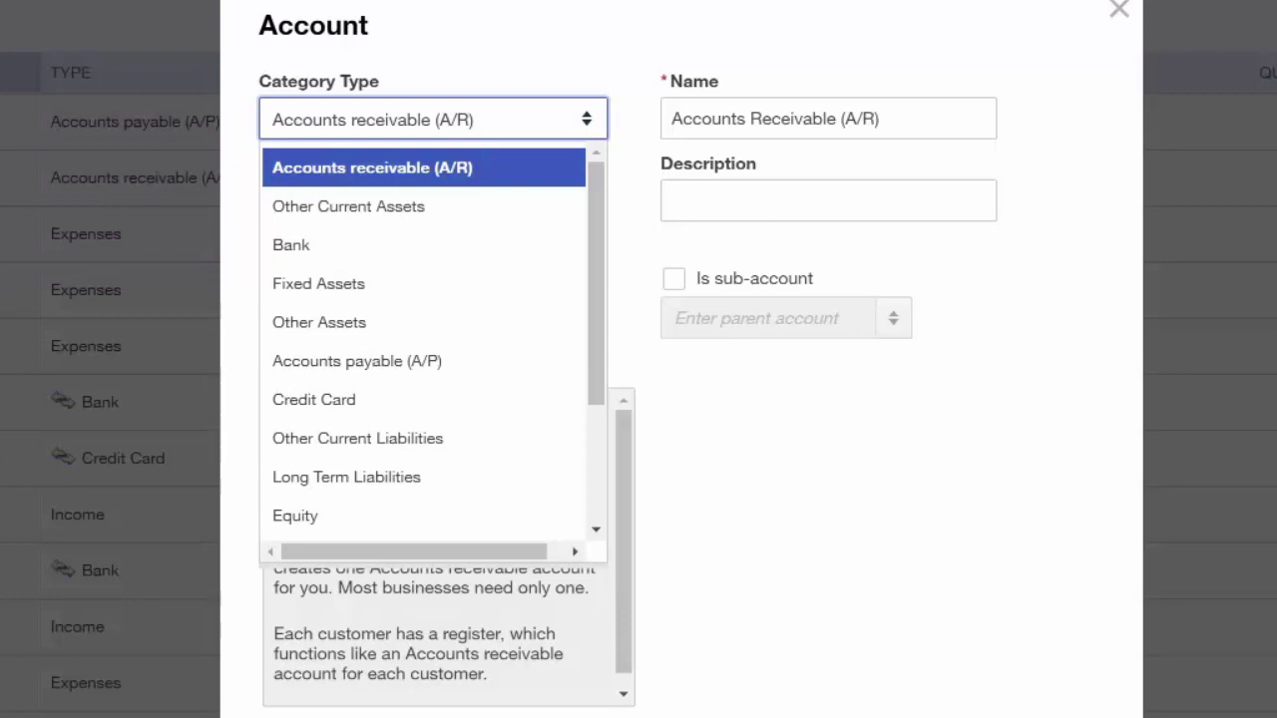
{"action": "scroll", "coordinate": [608, 456], "scroll_direction": "down", "scroll_amount": 3}
{"action": "left_click", "coordinate": [399, 431]}
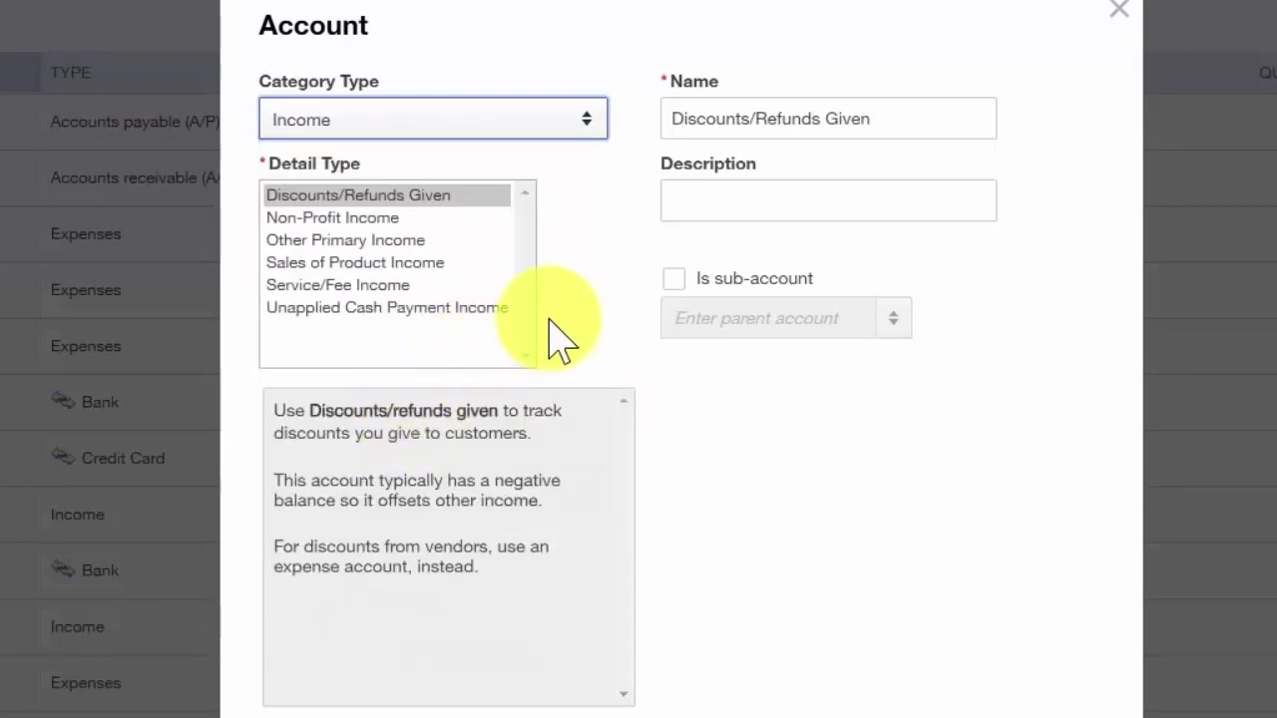
{"action": "left_click", "coordinate": [337, 287]}
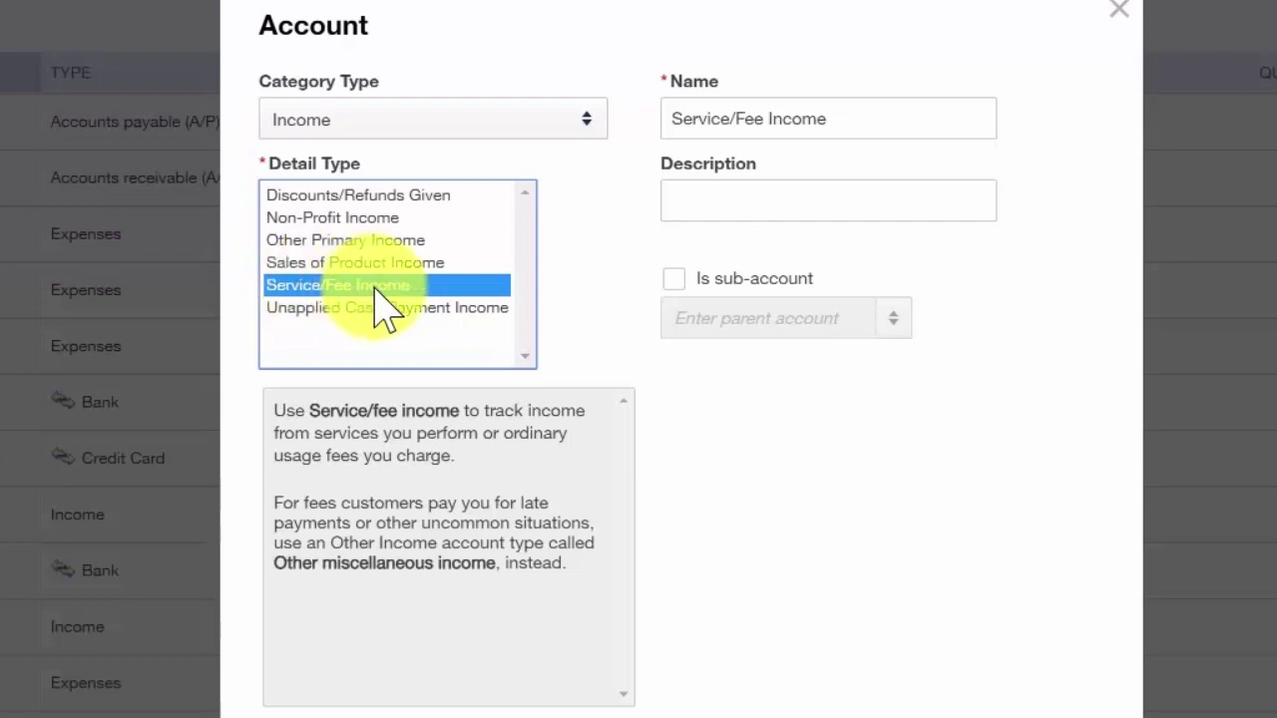
Step: Name the account 'Residential Income' with description 'Services sold to residential customers'
{"action": "left_click", "coordinate": [798, 117]}
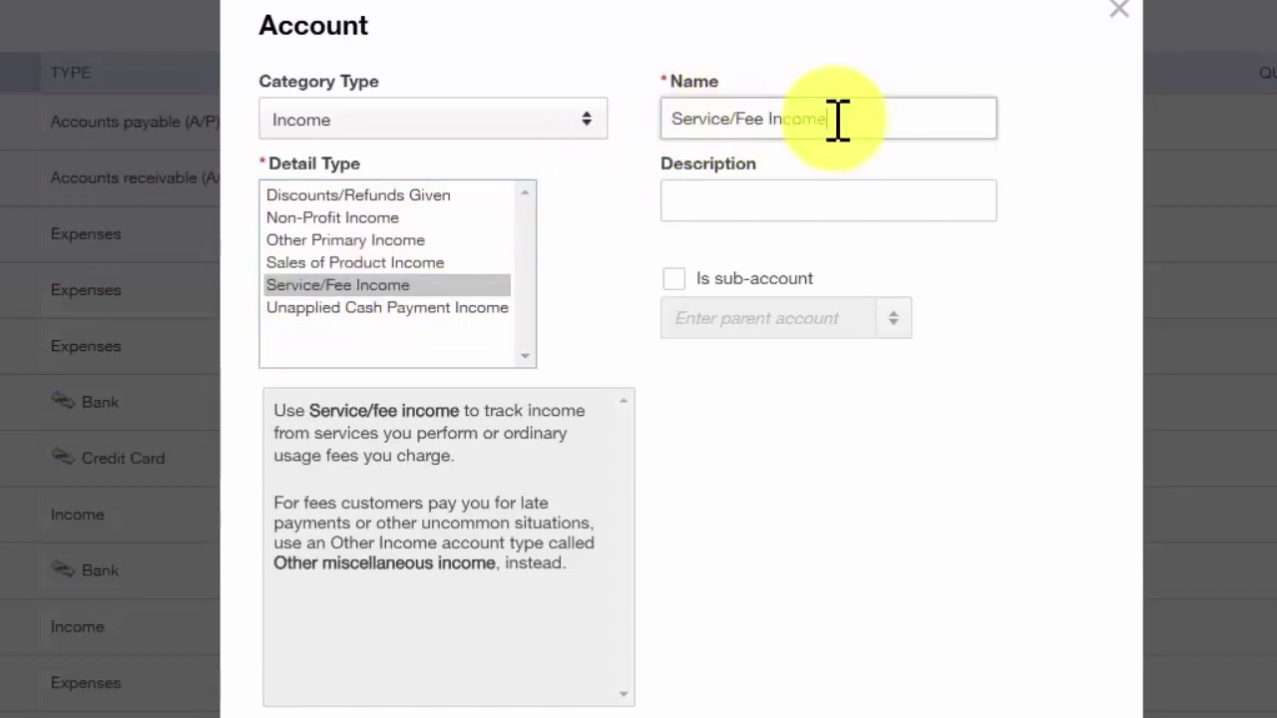
{"action": "triple_click", "coordinate": [841, 120]}
{"action": "type", "text": "Re"}
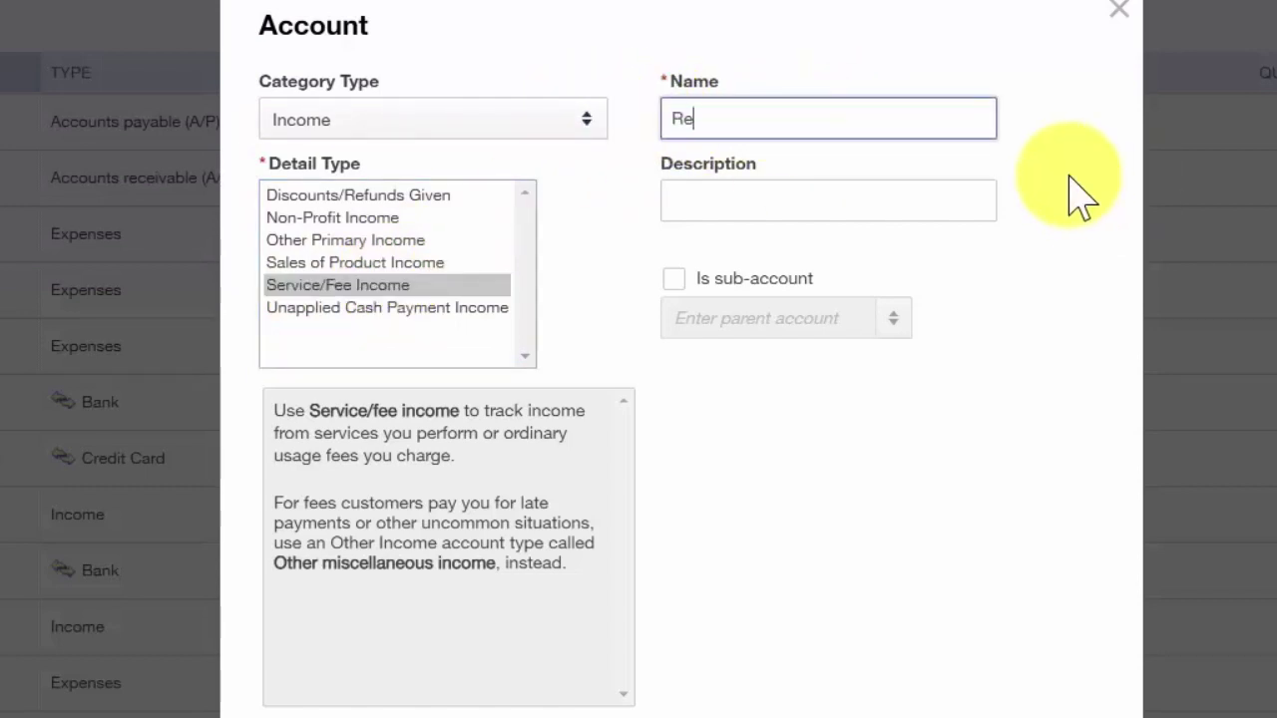
{"action": "type", "text": "sidential Income"}
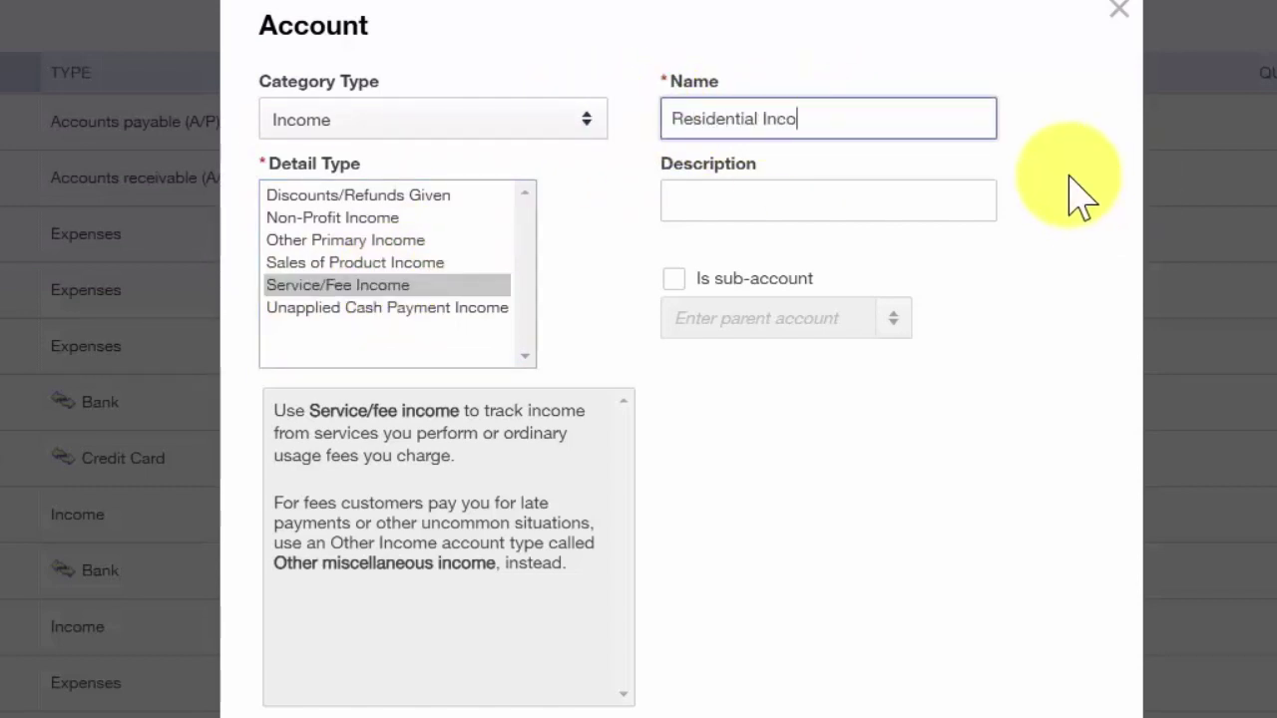
{"action": "left_click", "coordinate": [888, 209]}
{"action": "type", "text": "Service"}
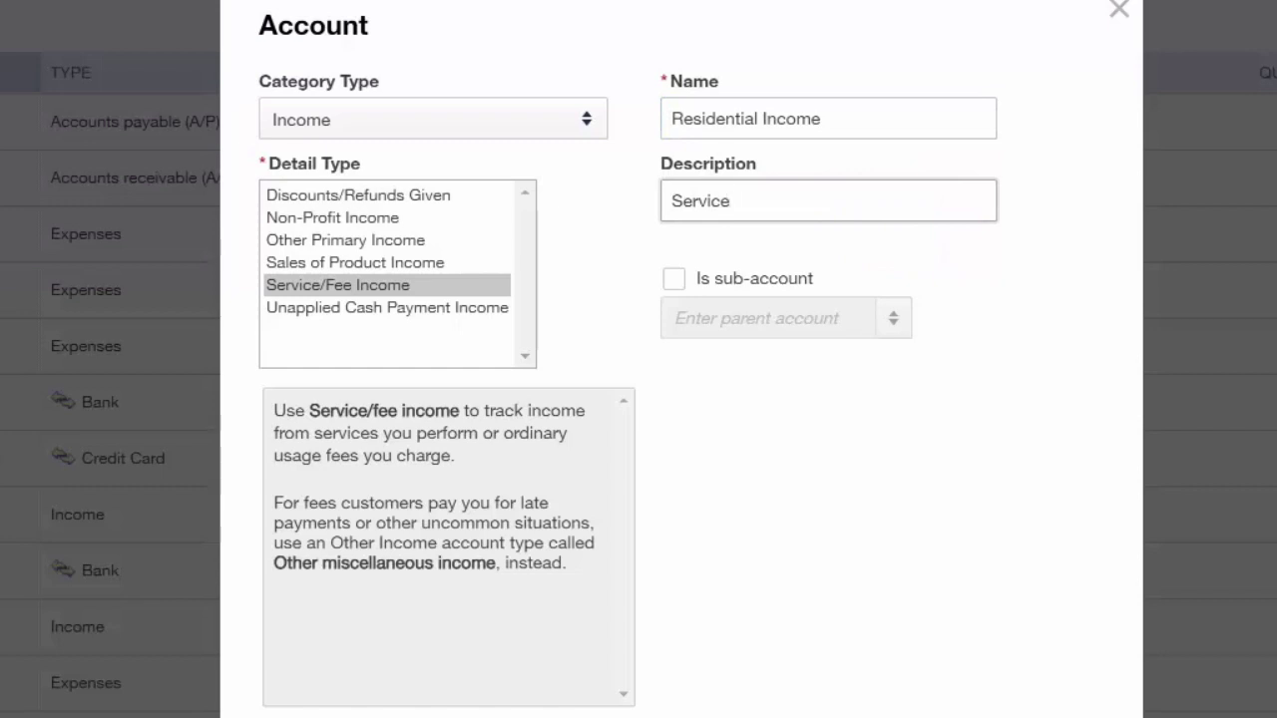
{"action": "type", "text": "s sold to resid"}
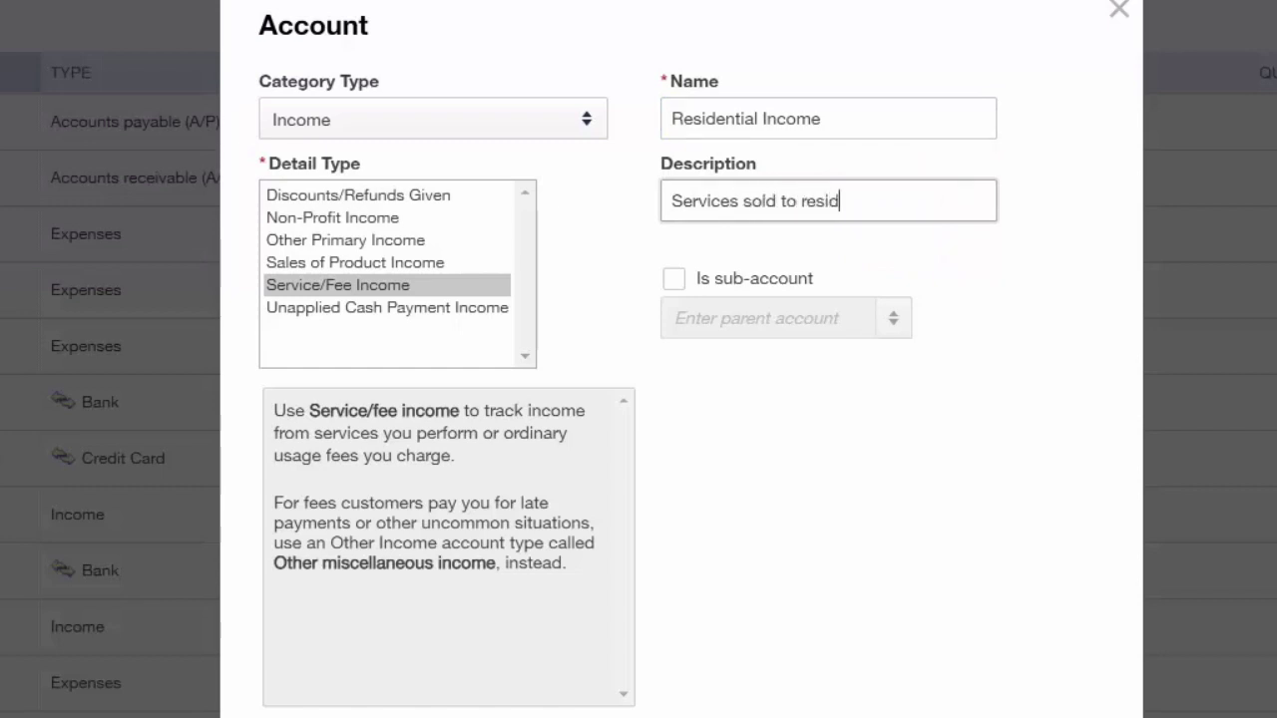
{"action": "type", "text": "ential customers"}
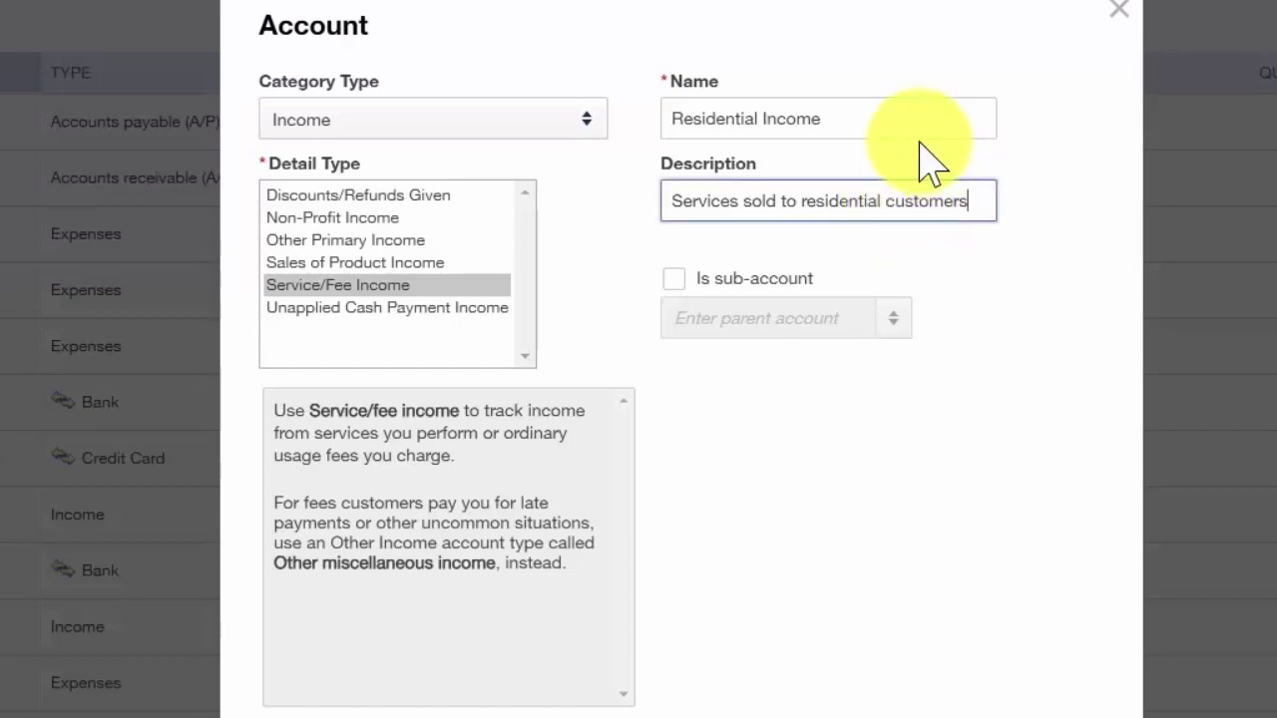
{"action": "left_click_drag", "start_coordinate": [878, 125], "coordinate": [673, 117]}
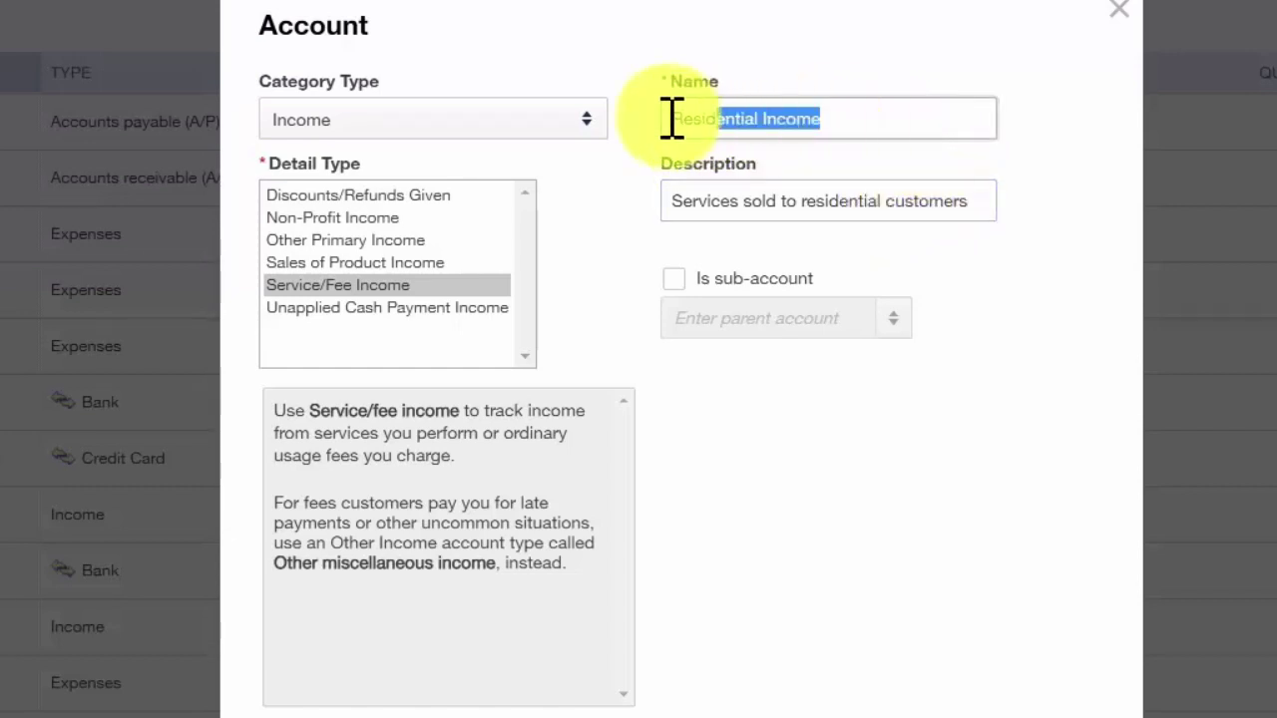
{"action": "left_click", "coordinate": [878, 199]}
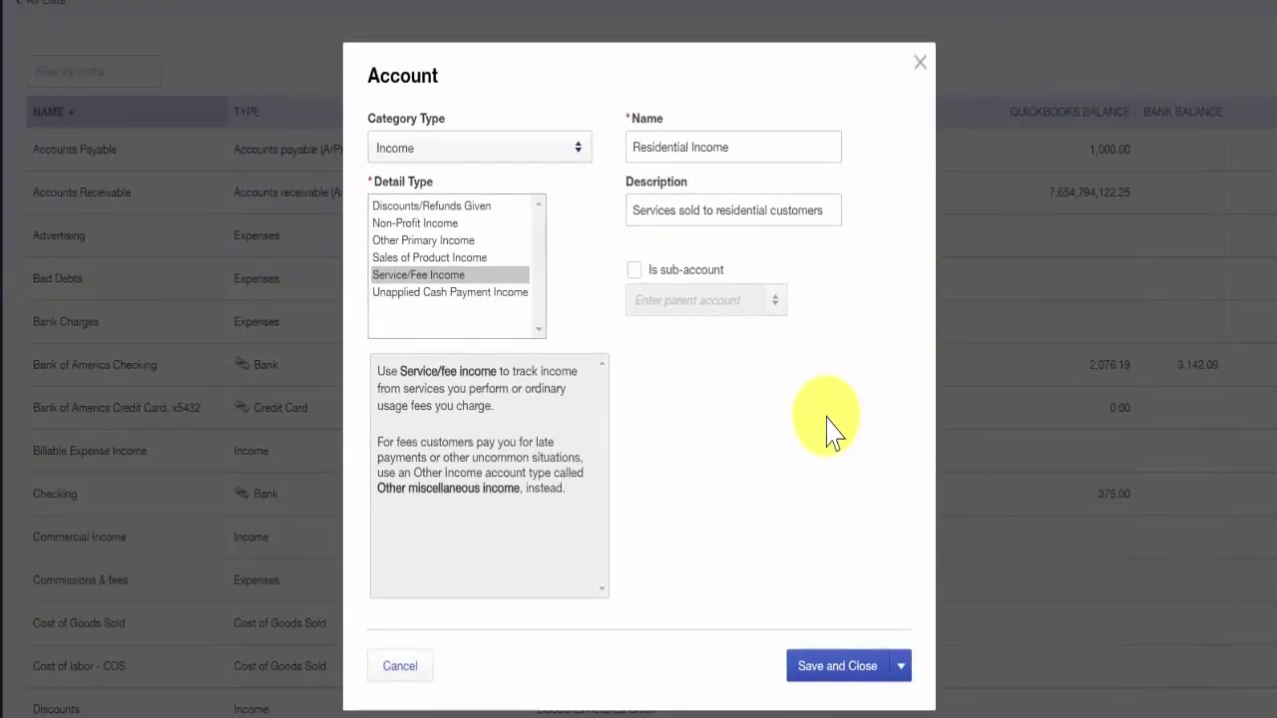
{"action": "left_click", "coordinate": [901, 666]}
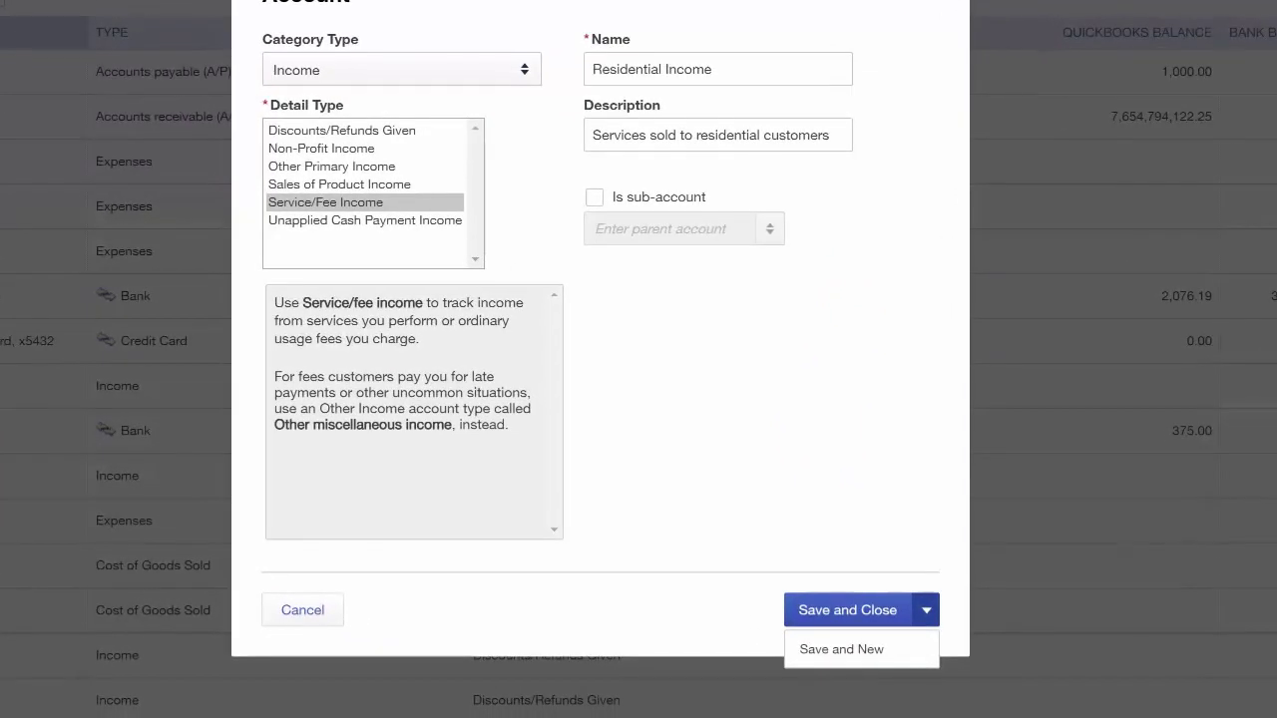
Step: Save Residential Income and start another Income account with Service/Fee Income detail type
{"action": "left_click", "coordinate": [857, 650]}
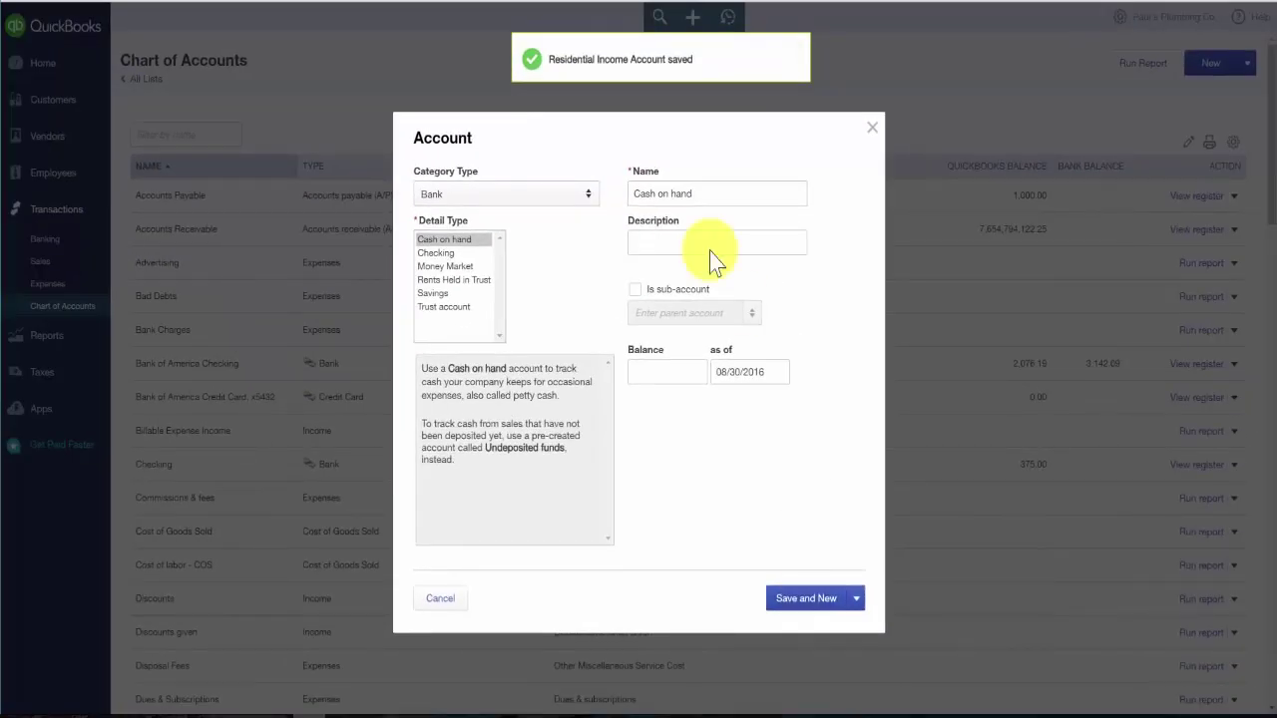
{"action": "left_click", "coordinate": [589, 196]}
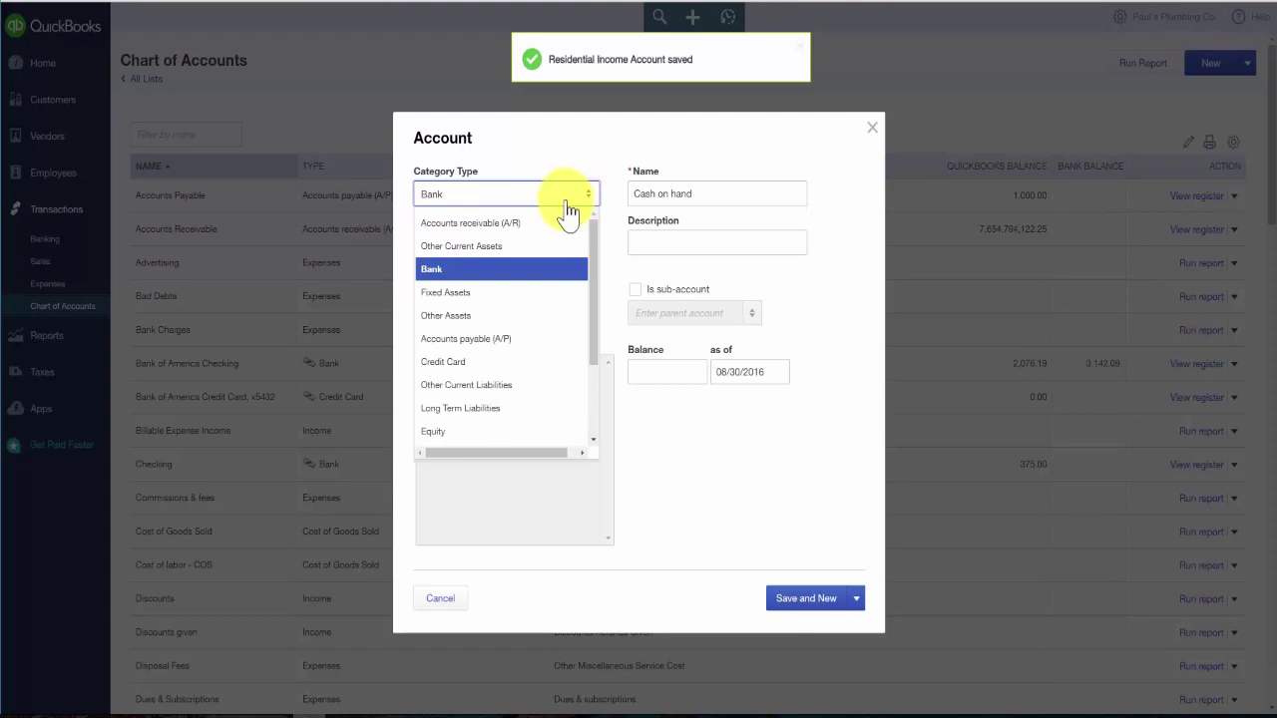
{"action": "left_click_drag", "start_coordinate": [593, 260], "coordinate": [599, 349]}
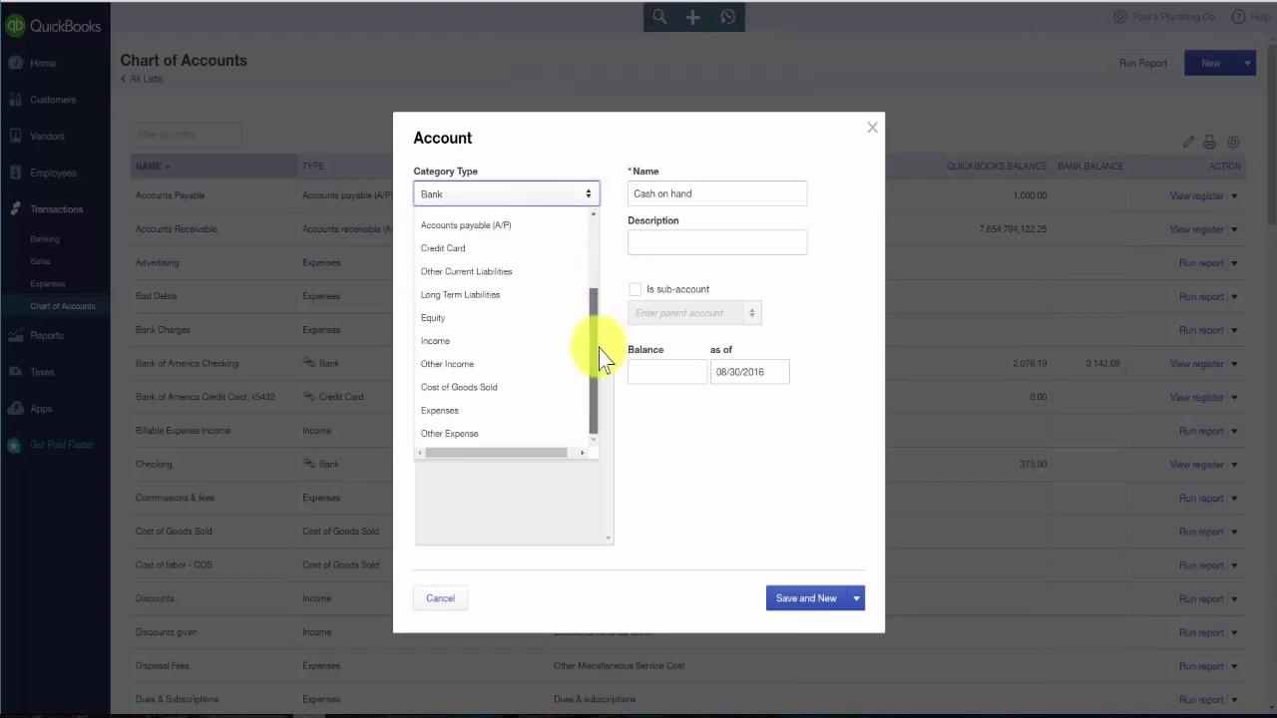
{"action": "left_click", "coordinate": [488, 342]}
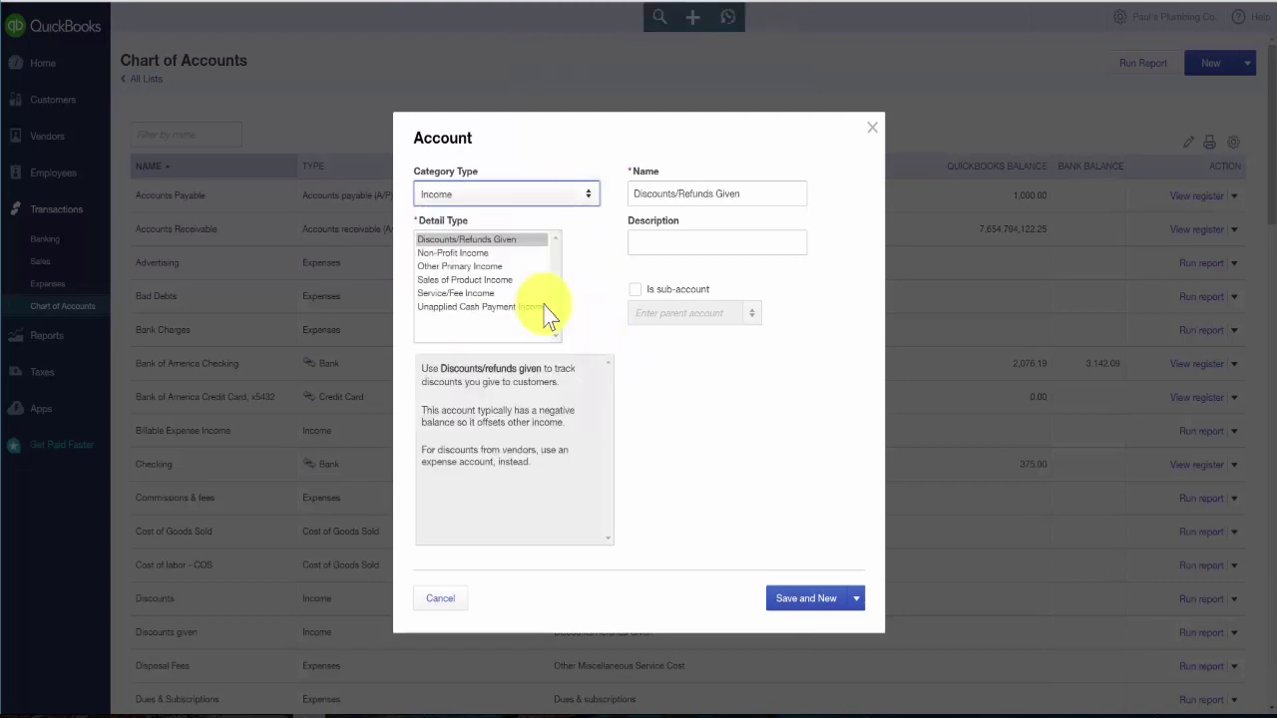
{"action": "left_click", "coordinate": [449, 293]}
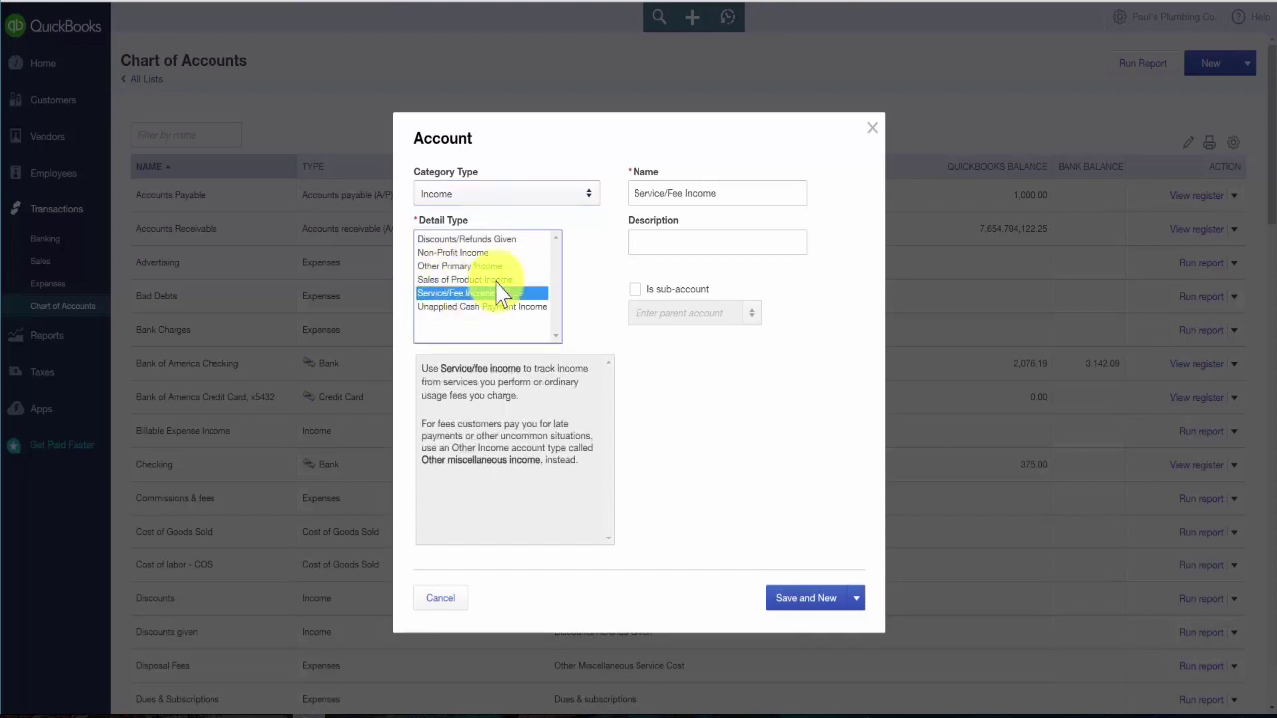
Step: Name it 'Commercial income', describe it as 'Income from commercial clients', and save and close
{"action": "triple_click", "coordinate": [729, 193]}
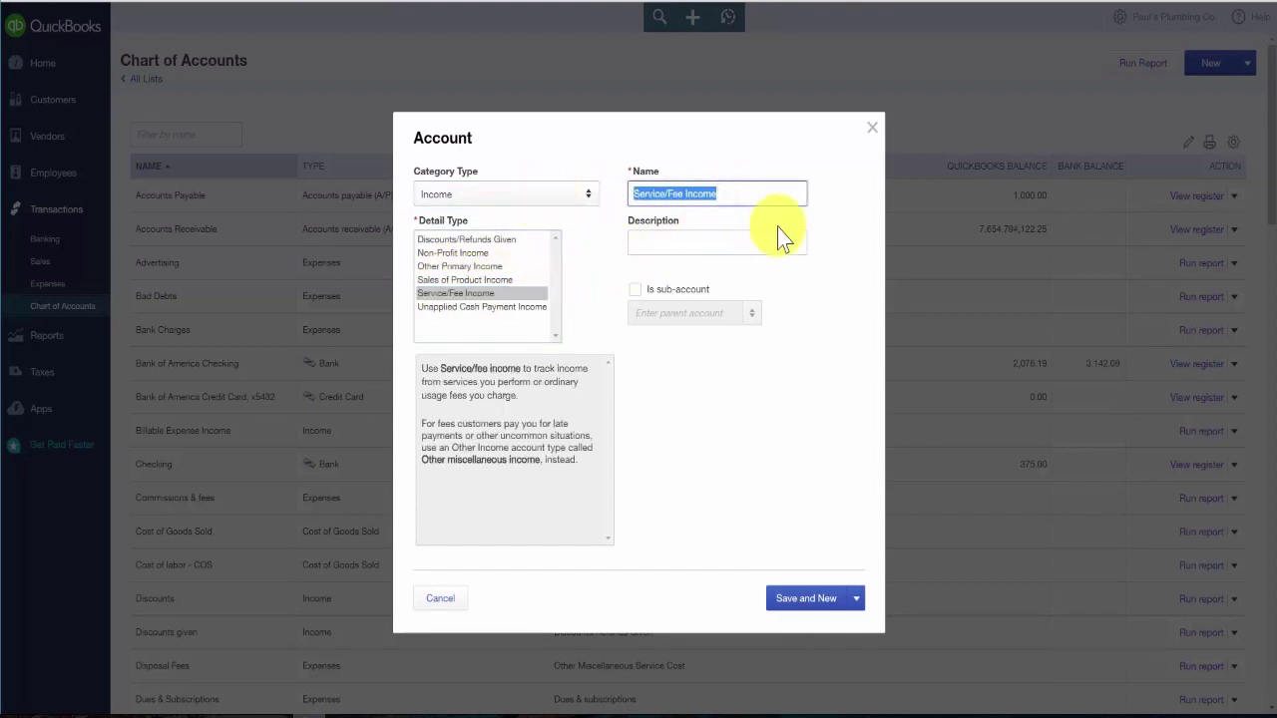
{"action": "type", "text": "Commercial income"}
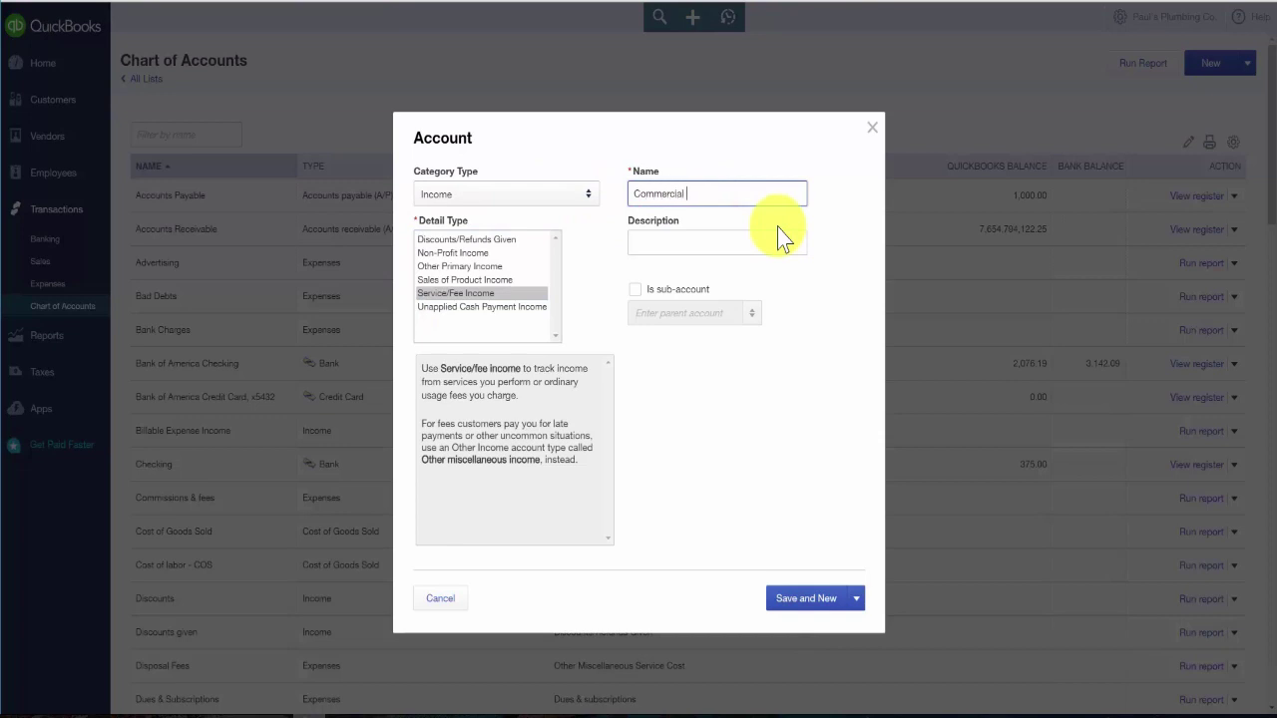
{"action": "left_click", "coordinate": [758, 243]}
{"action": "type", "text": "Income from commercial cli"}
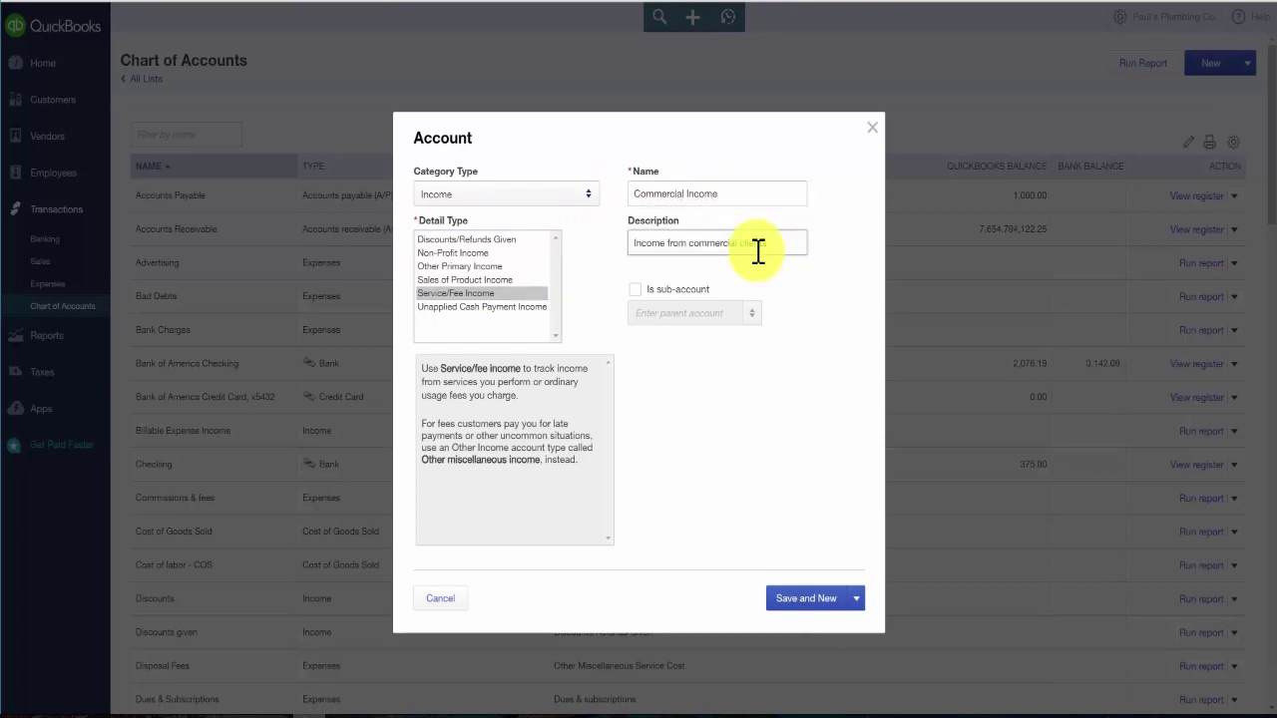
{"action": "type", "text": "ents"}
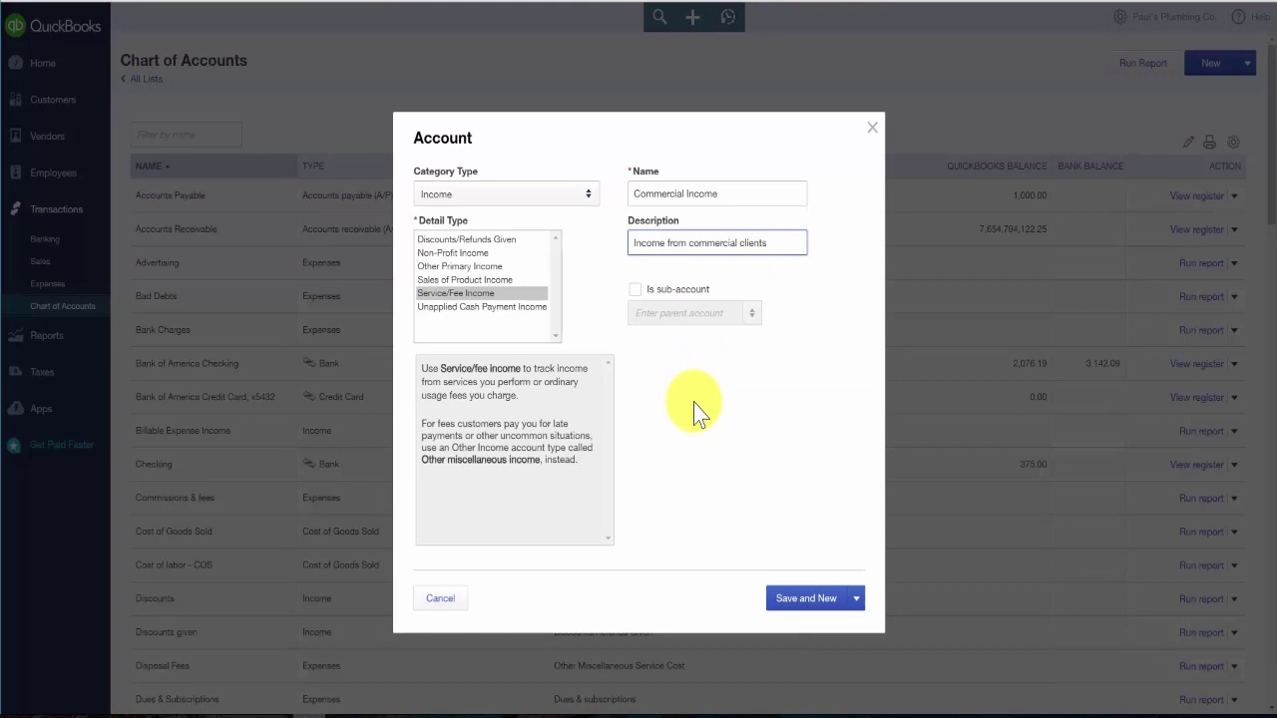
{"action": "left_click", "coordinate": [854, 602]}
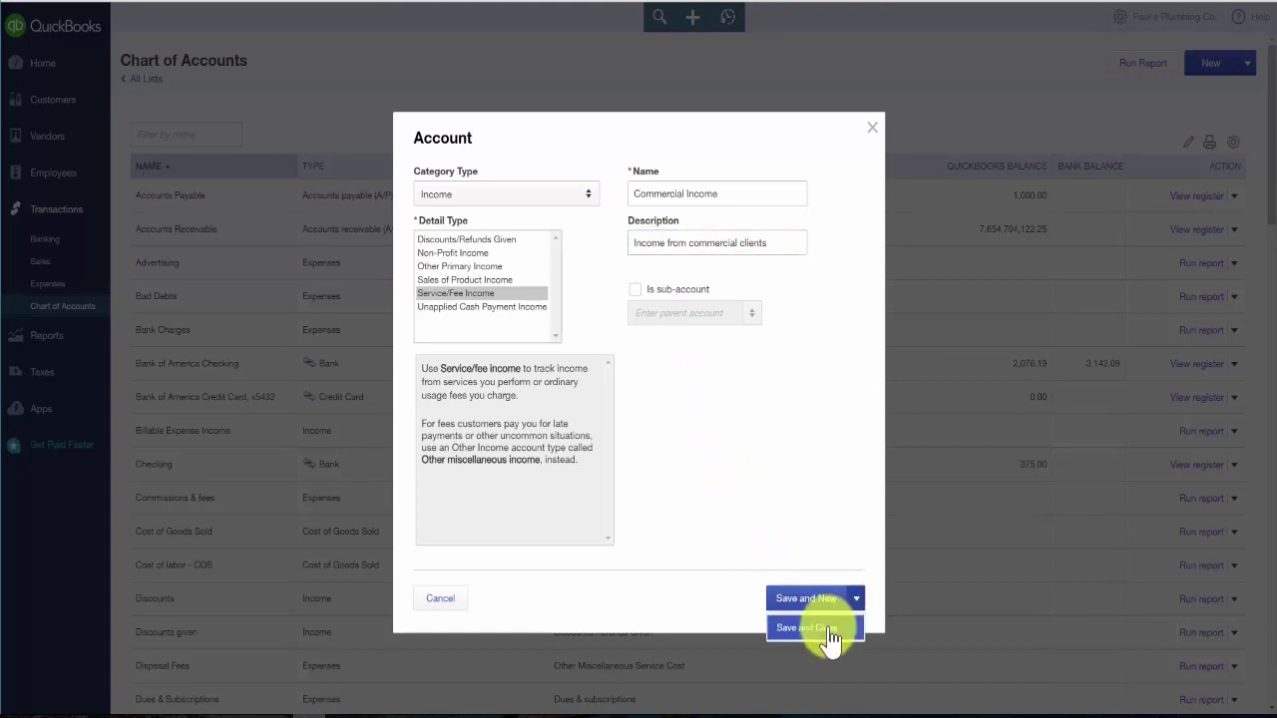
{"action": "left_click", "coordinate": [824, 639]}
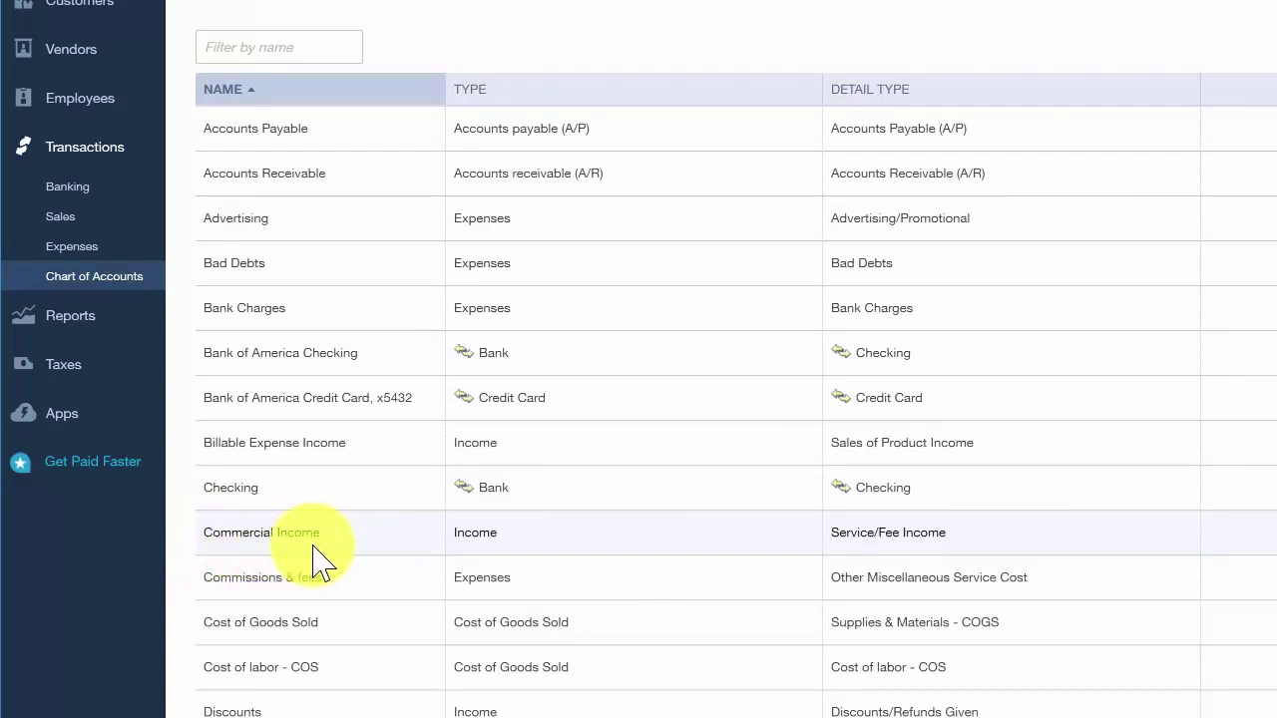
{"action": "scroll", "coordinate": [317, 563], "scroll_direction": "down", "scroll_amount": 11}
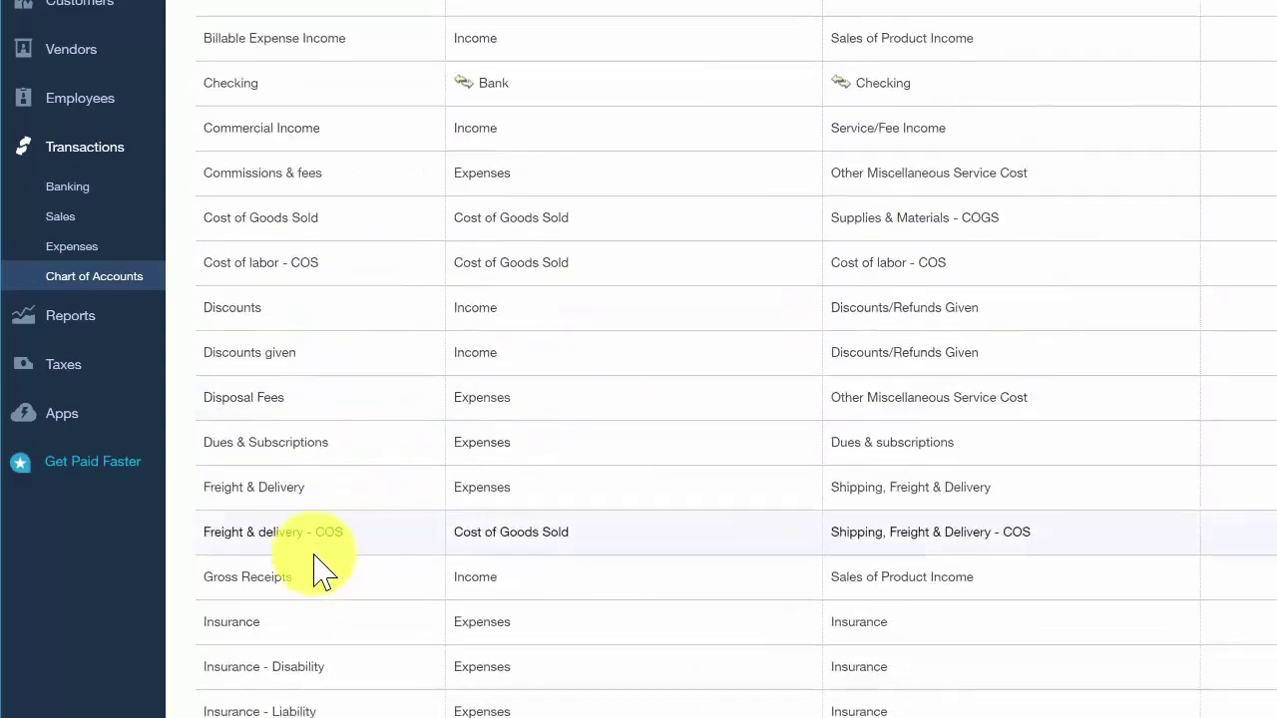
{"action": "scroll", "coordinate": [317, 563], "scroll_direction": "down", "scroll_amount": 5}
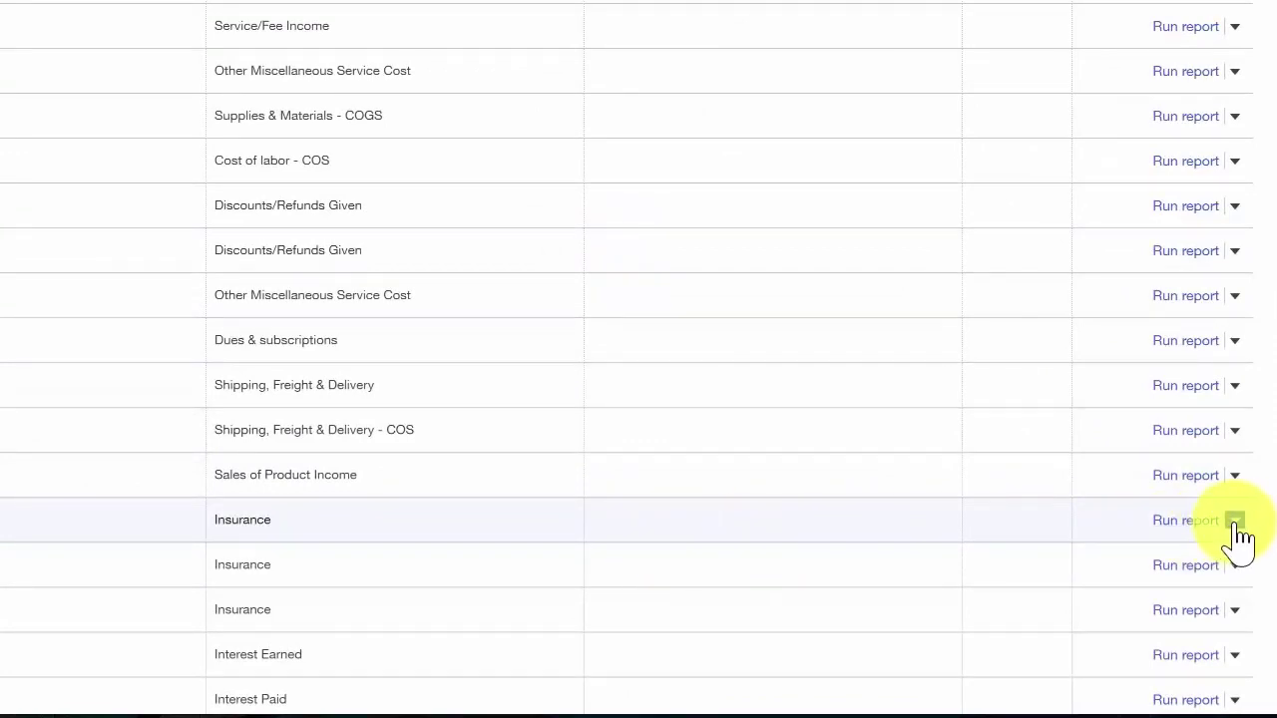
{"action": "left_click", "coordinate": [1235, 521]}
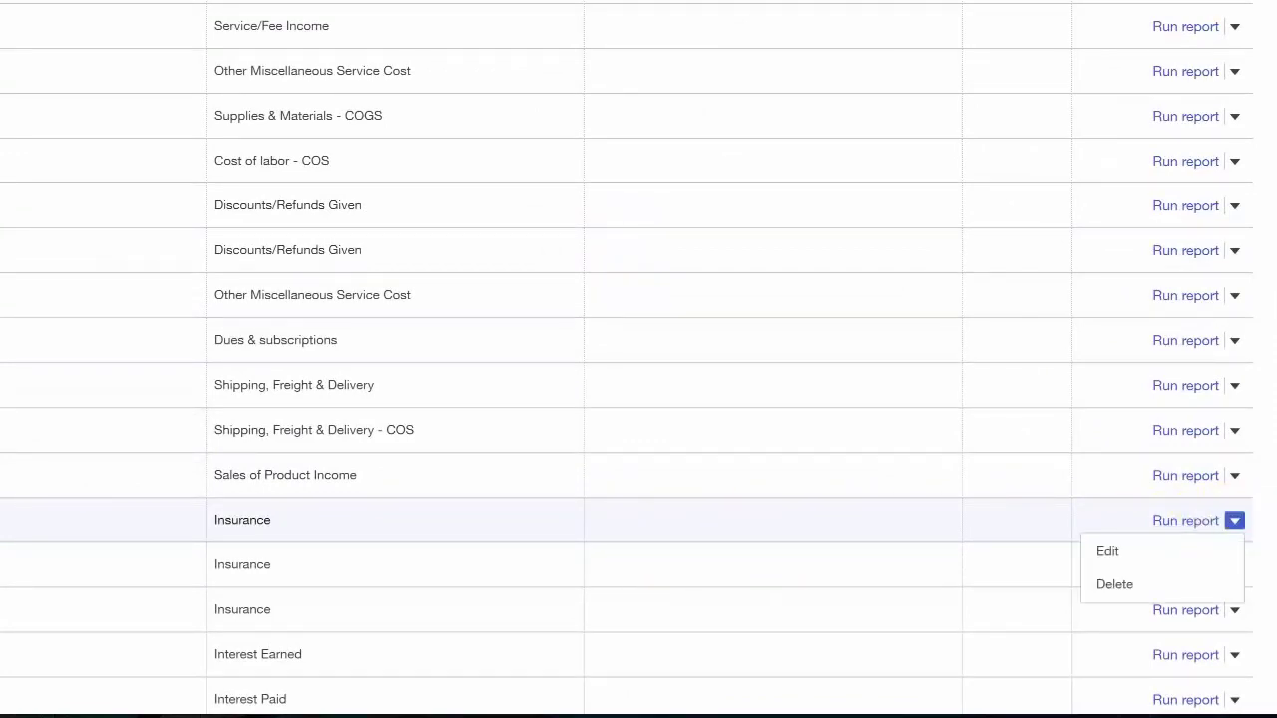
{"action": "left_click", "coordinate": [1127, 586]}
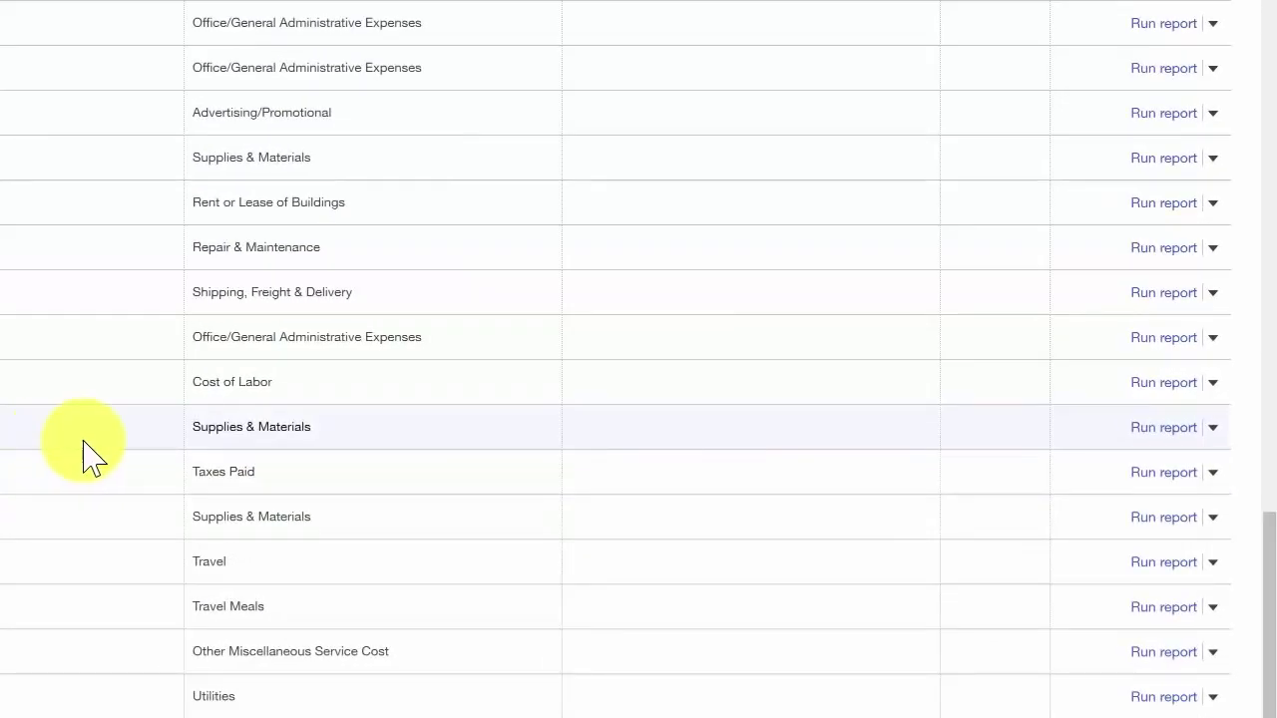
Step: Edit the Supplies expense account and change its name to 'Office Supplies'
{"action": "left_click", "coordinate": [1212, 427]}
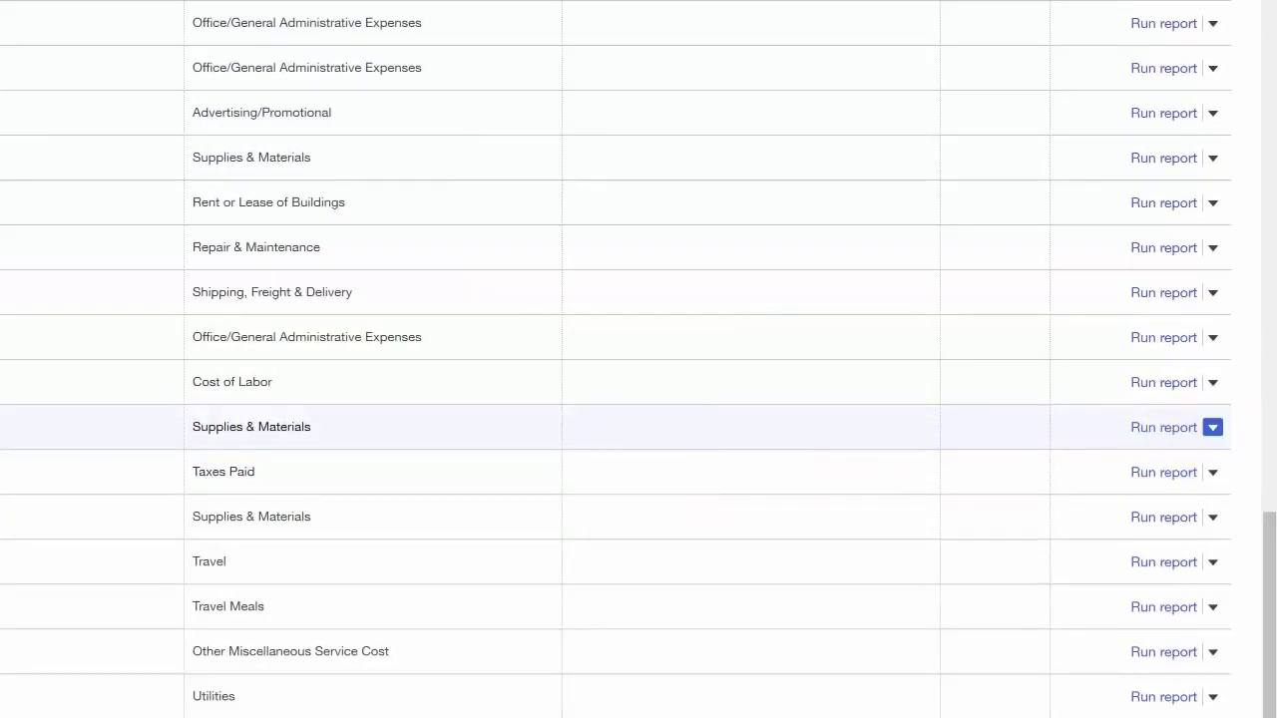
{"action": "left_click", "coordinate": [1177, 460]}
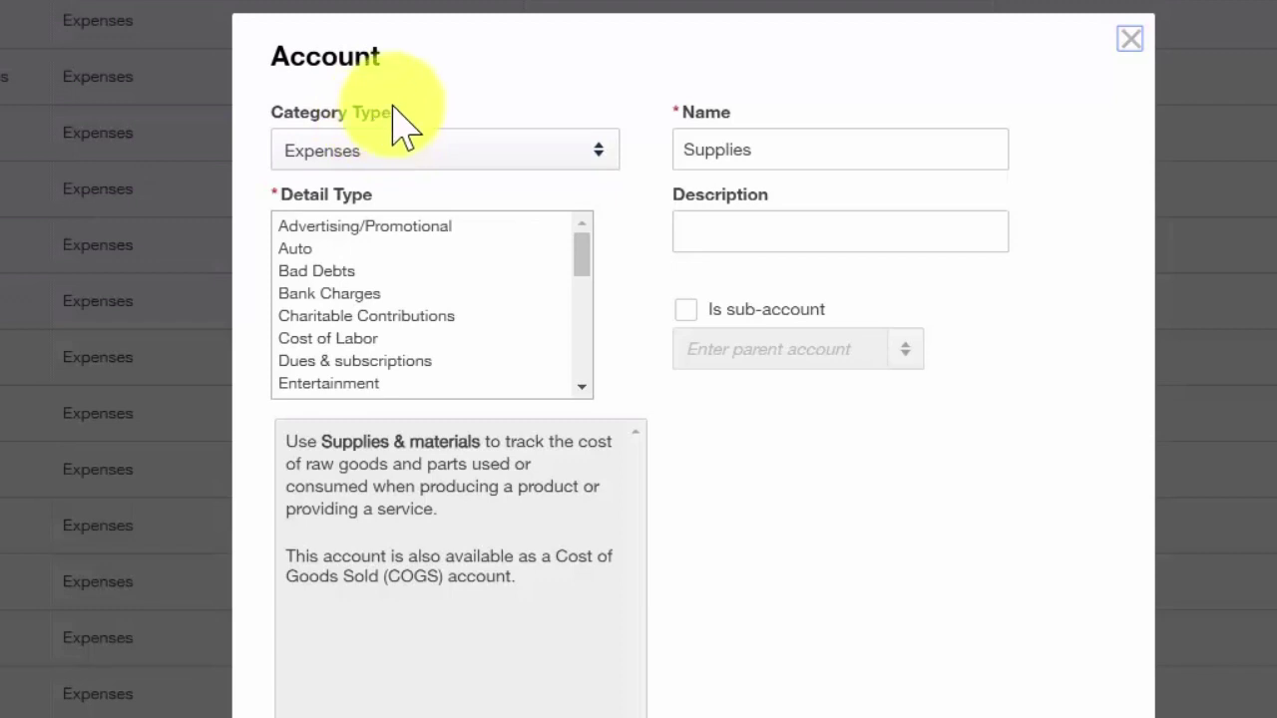
{"action": "double_click", "coordinate": [690, 155]}
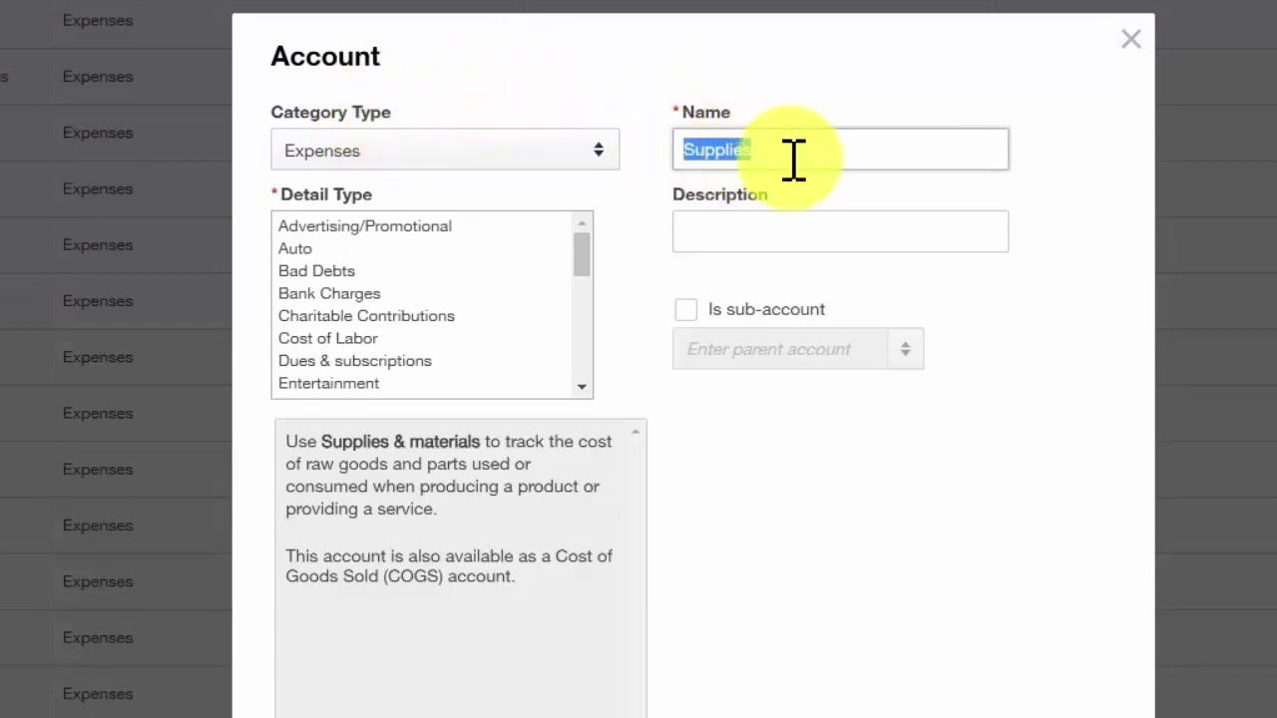
{"action": "key", "text": "Home"}
{"action": "type", "text": "Office"}
{"action": "key", "text": "shift+End"}
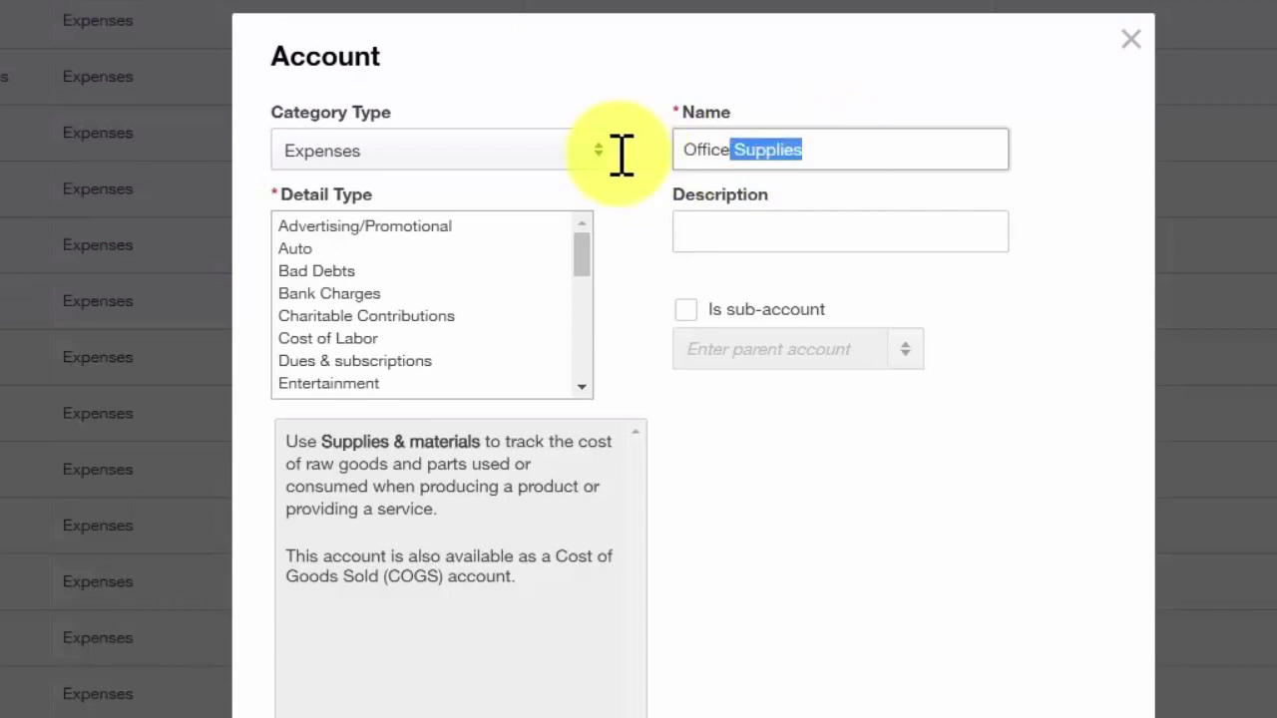
{"action": "key", "text": "ctrl+a"}
{"action": "left_click", "coordinate": [827, 228]}
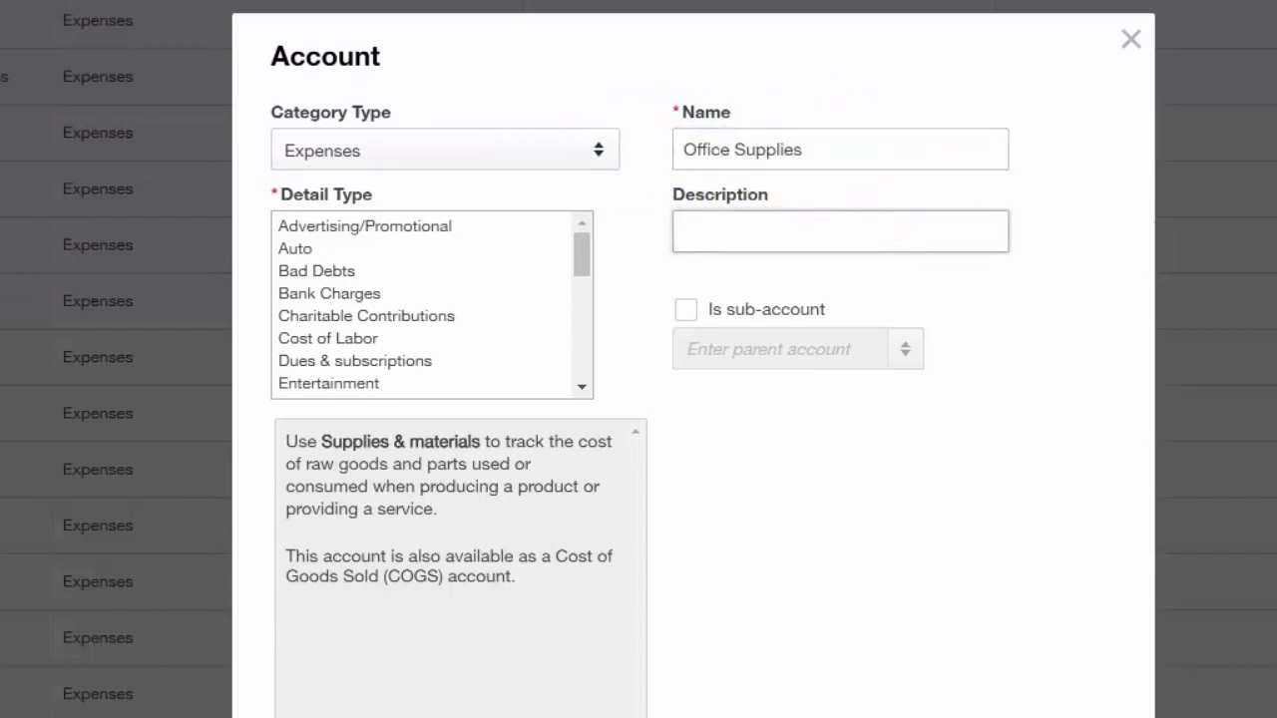